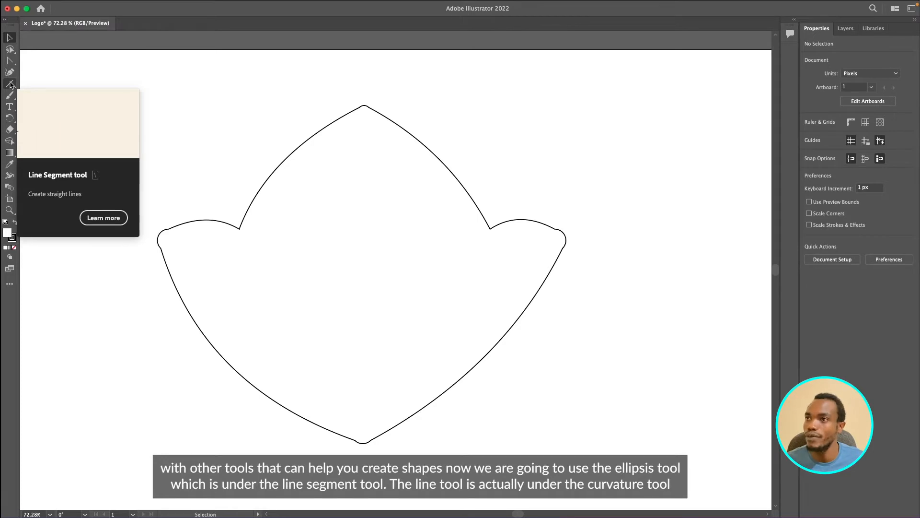
- Draw a tall, narrow ellipse about 139 by 312 px in the middle of the outlined shape
{"action": "left_click", "coordinate": [11, 84]}
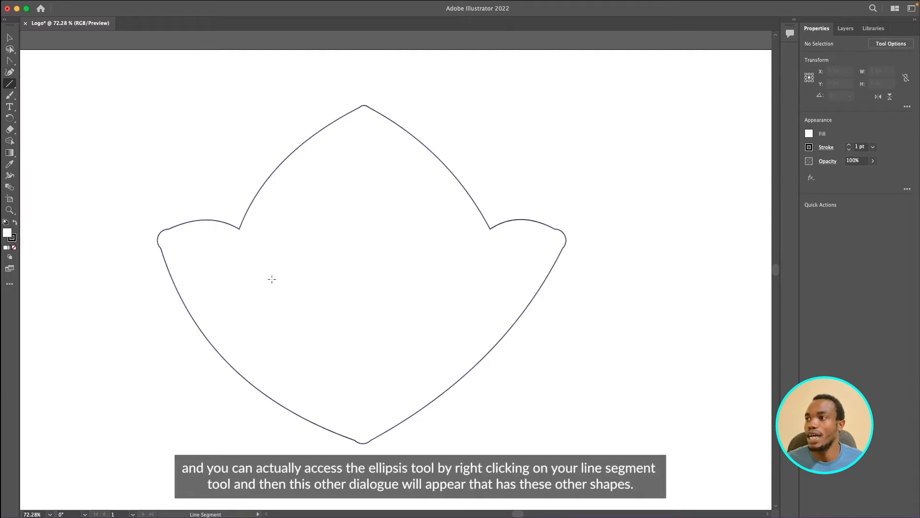
{"action": "right_click", "coordinate": [11, 83]}
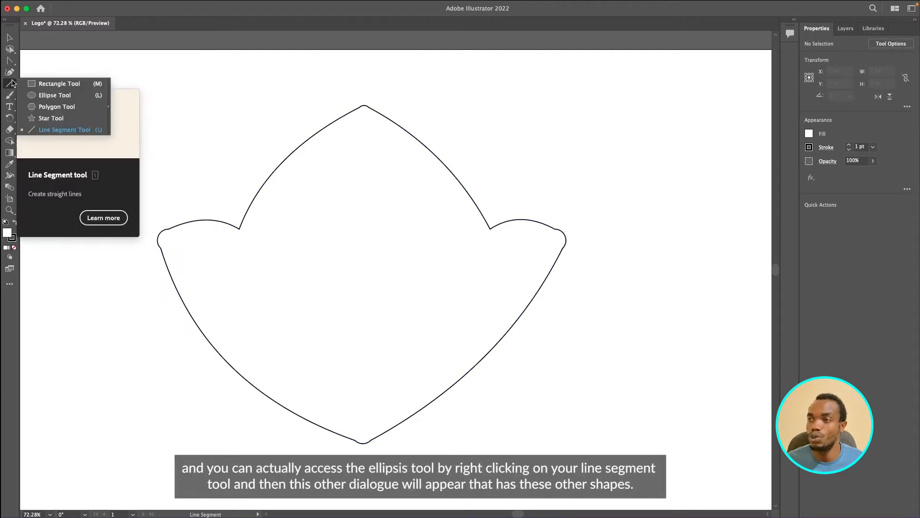
{"action": "left_click", "coordinate": [58, 95]}
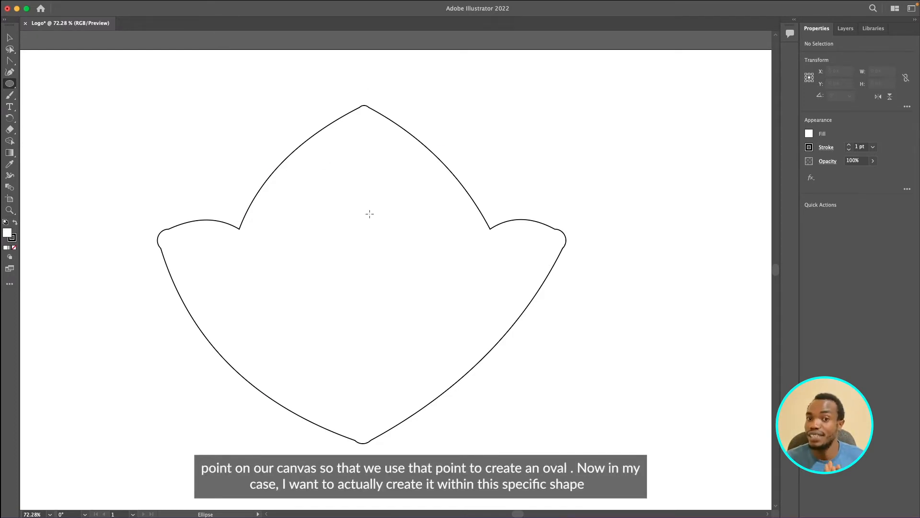
{"action": "scroll", "coordinate": [361, 256], "scroll_direction": "right", "scroll_amount": 2}
{"action": "scroll", "coordinate": [361, 256], "scroll_direction": "left", "scroll_amount": 2}
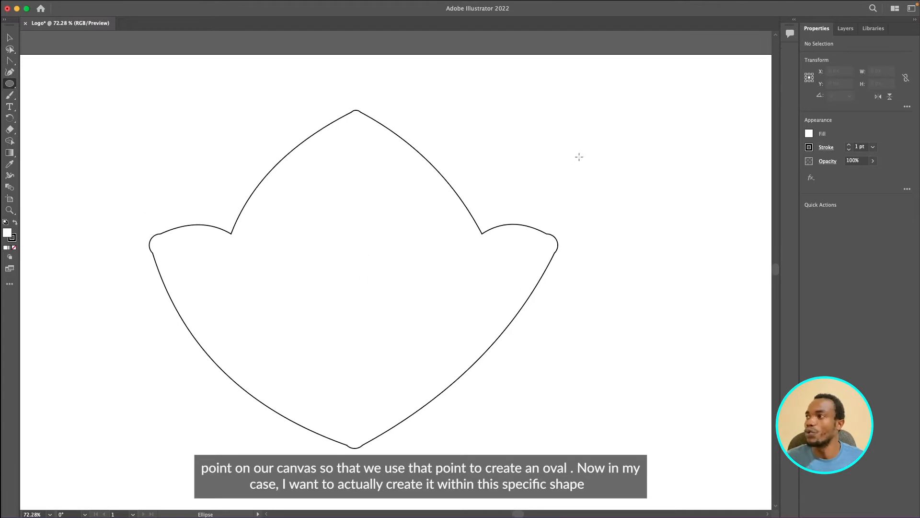
{"action": "scroll", "coordinate": [580, 157], "scroll_direction": "right", "scroll_amount": 3}
{"action": "scroll", "coordinate": [579, 157], "scroll_direction": "left", "scroll_amount": 3}
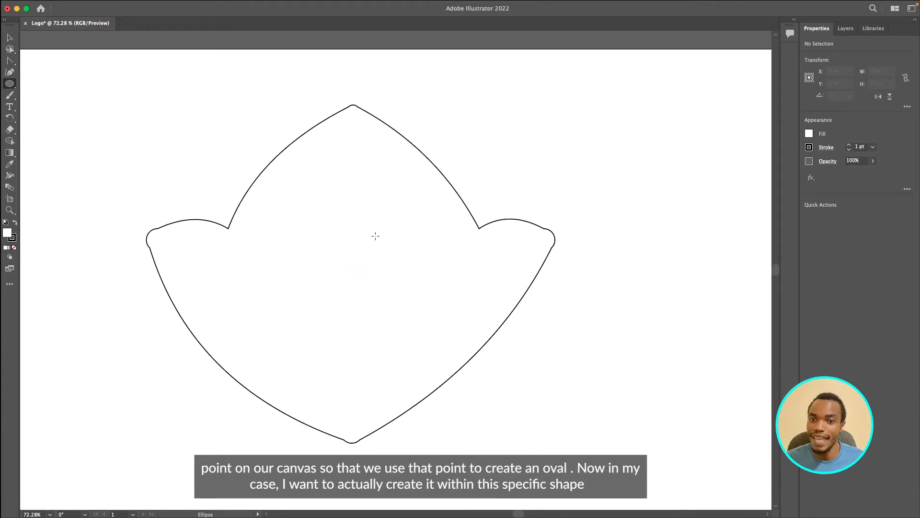
{"action": "scroll", "coordinate": [375, 236], "scroll_direction": "up", "scroll_amount": 3}
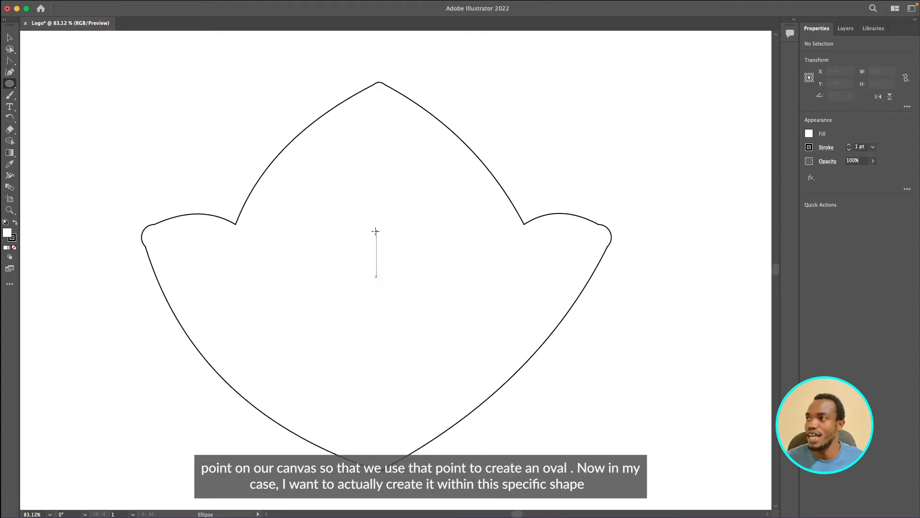
{"action": "scroll", "coordinate": [376, 231], "scroll_direction": "left", "scroll_amount": 1}
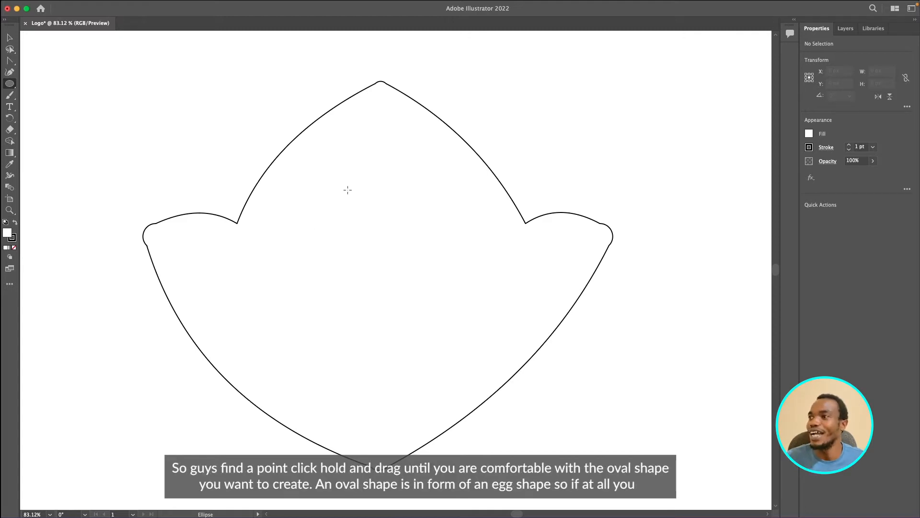
{"action": "left_click_drag", "start_coordinate": [334, 149], "coordinate": [432, 369]}
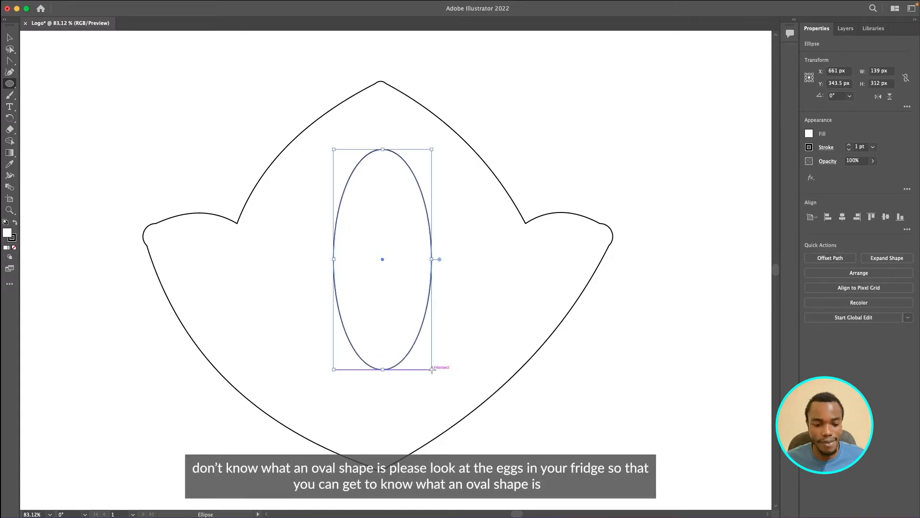
- Reposition the ellipse within the outlined shape and enlarge it to about 142 by 373 px
{"action": "key", "text": "v"}
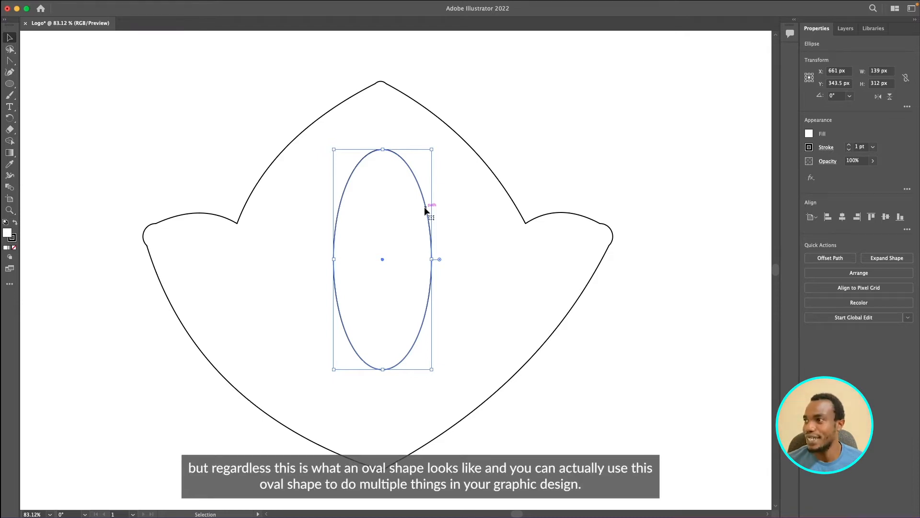
{"action": "left_click_drag", "start_coordinate": [425, 207], "coordinate": [417, 245]}
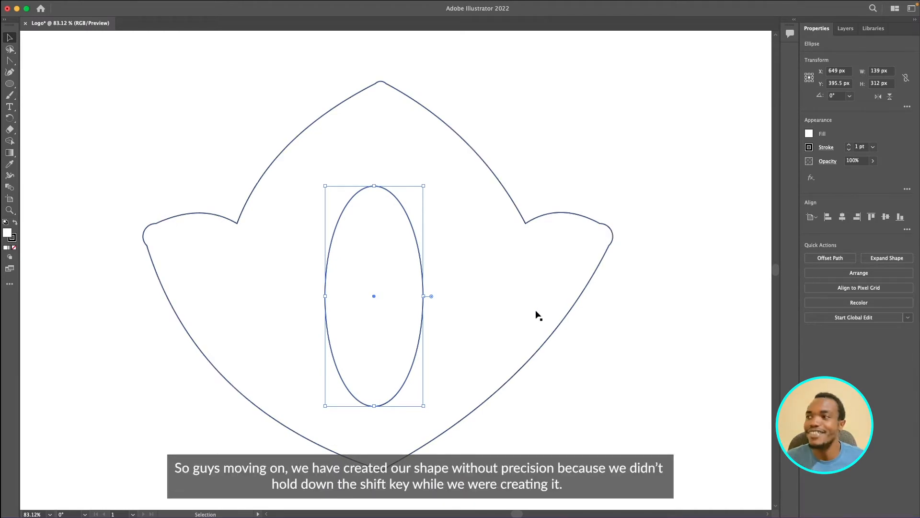
{"action": "left_click", "coordinate": [543, 408]}
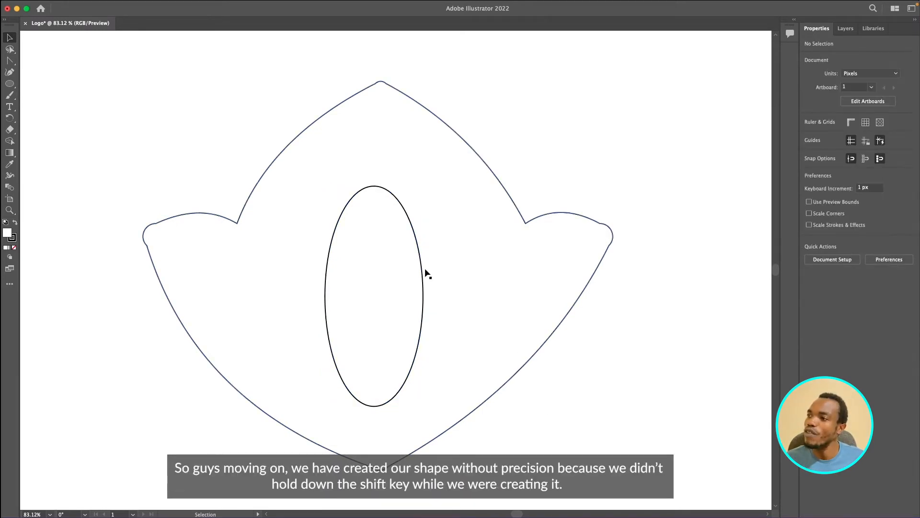
{"action": "left_click_drag", "start_coordinate": [424, 283], "coordinate": [424, 264]}
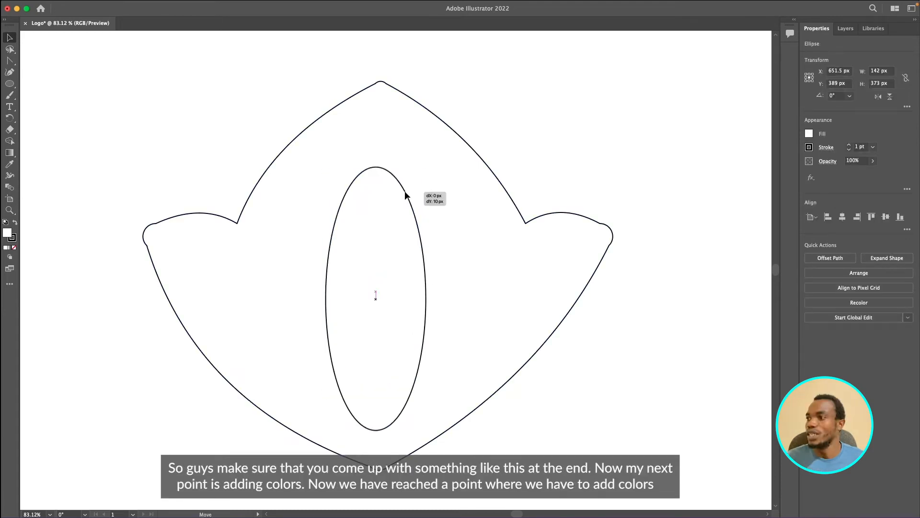
{"action": "left_click_drag", "start_coordinate": [403, 192], "coordinate": [403, 180]}
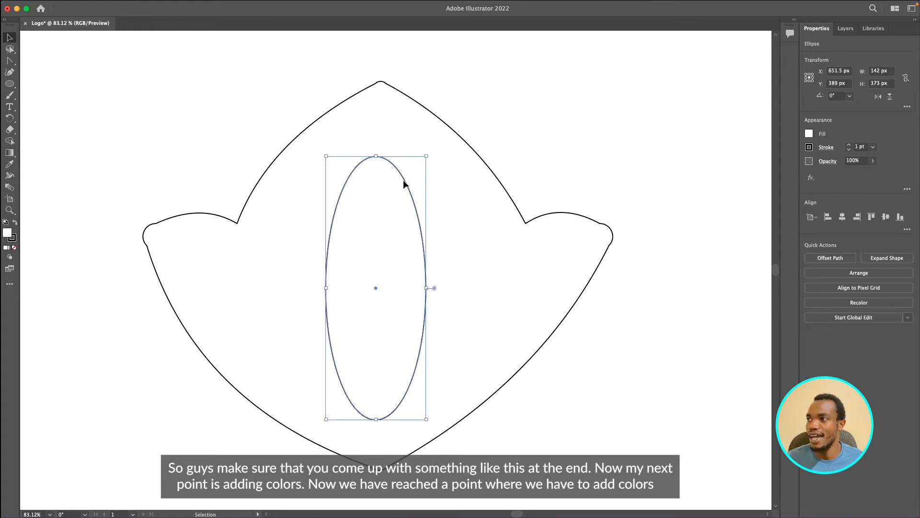
{"action": "left_click", "coordinate": [513, 105]}
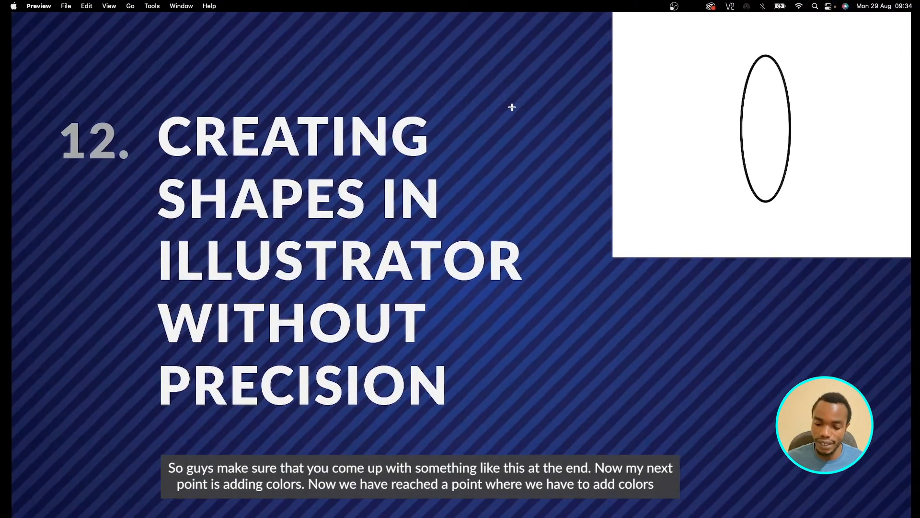
{"action": "key", "text": "Right"}
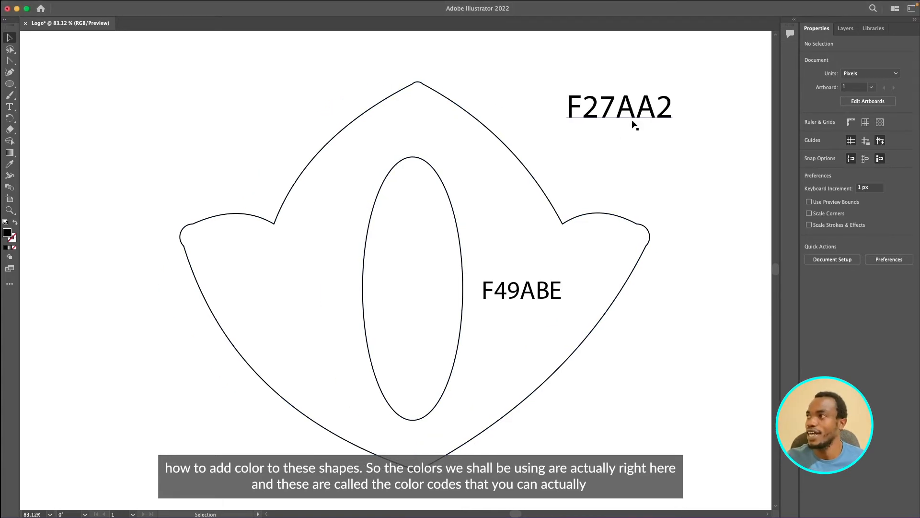
- Review the two color code labels alongside the outer shape and the inner oval they belong to
{"action": "left_click", "coordinate": [611, 110]}
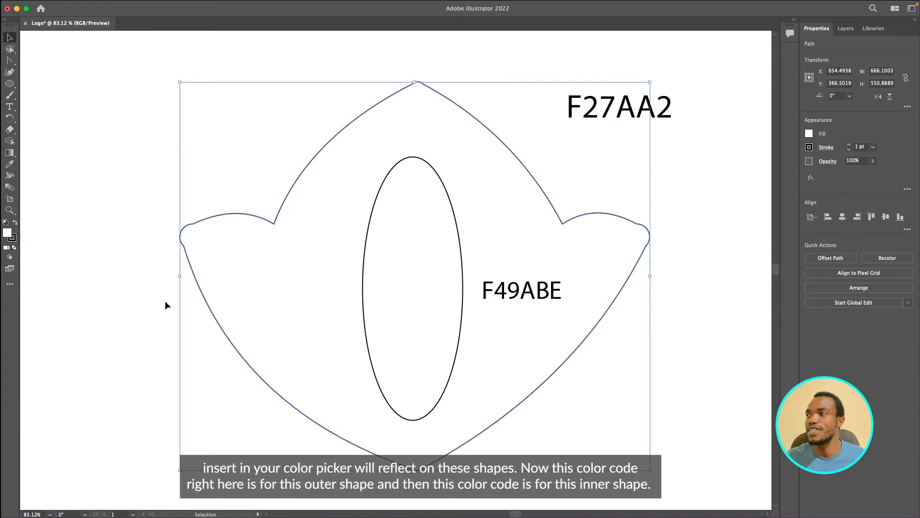
{"action": "left_click", "coordinate": [592, 107]}
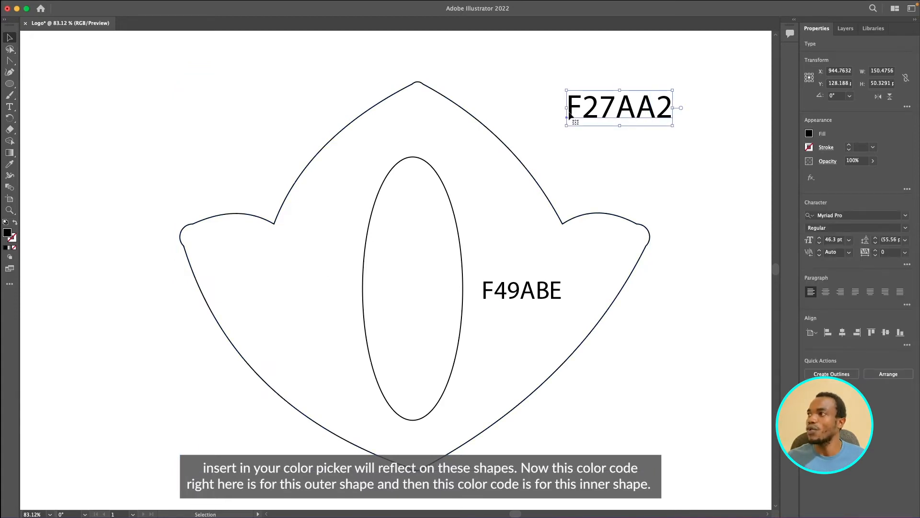
{"action": "left_click", "coordinate": [494, 129]}
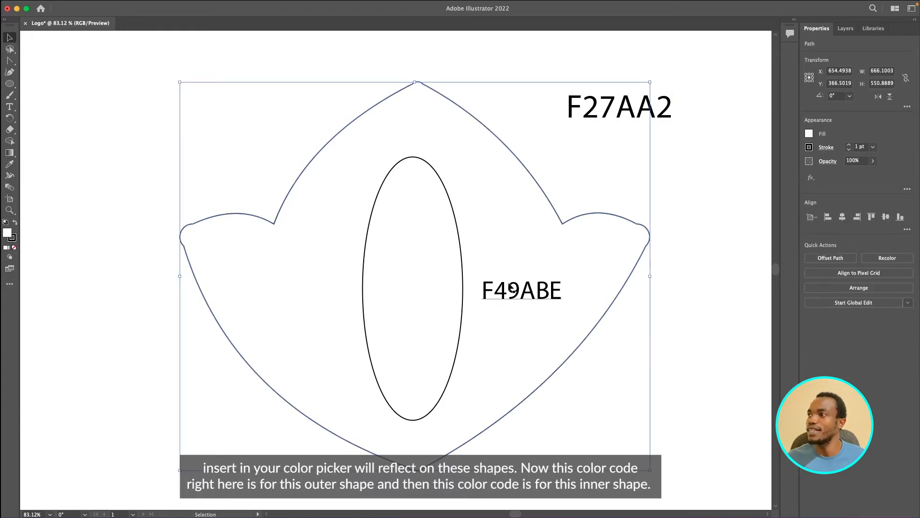
{"action": "left_click", "coordinate": [480, 278]}
{"action": "left_click", "coordinate": [460, 248]}
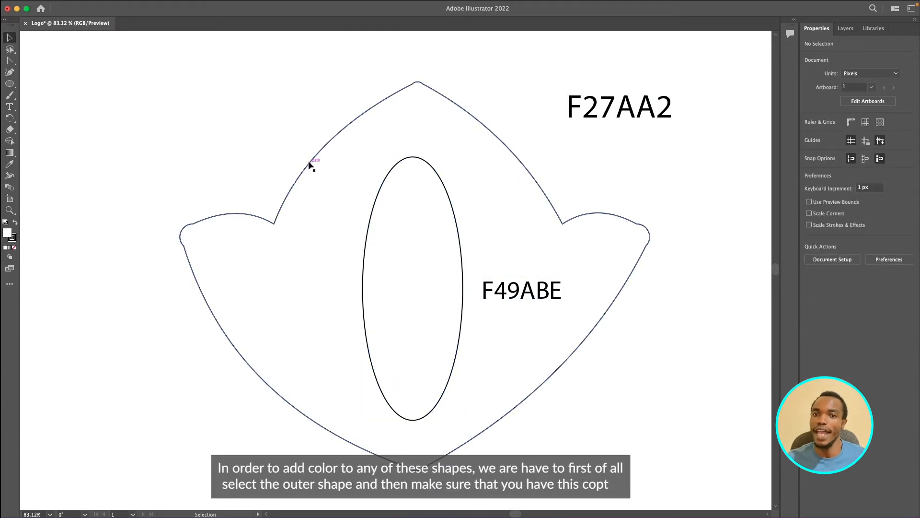
{"action": "left_click", "coordinate": [310, 166]}
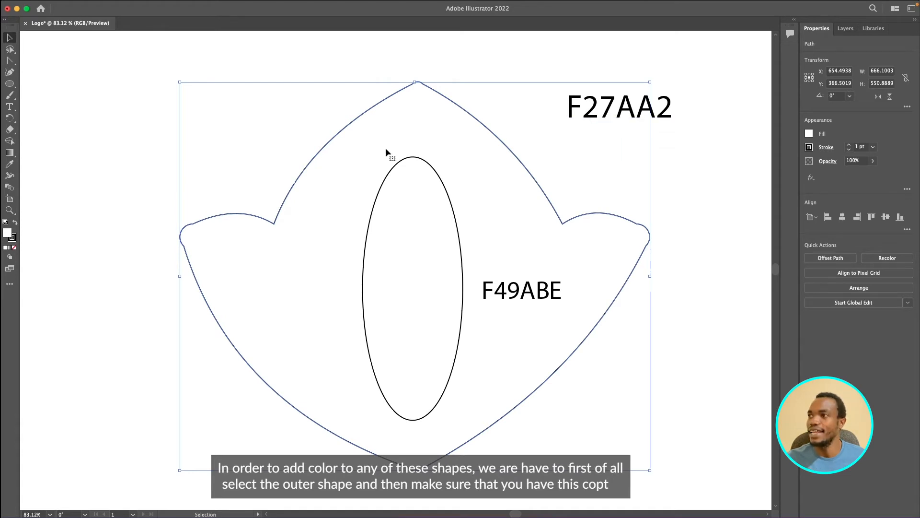
- Copy the color code F27AA2 from its text label and apply it as the outer shape's fill
{"action": "left_click", "coordinate": [590, 113]}
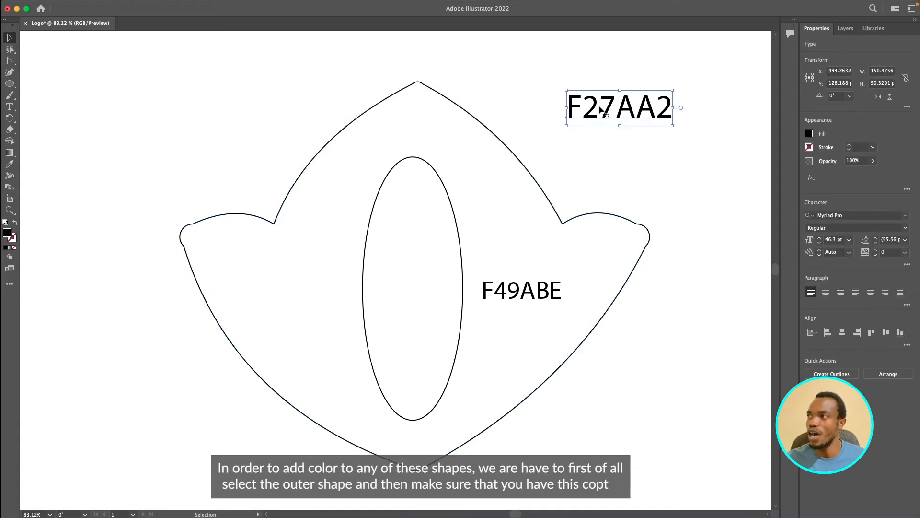
{"action": "double_click", "coordinate": [600, 110]}
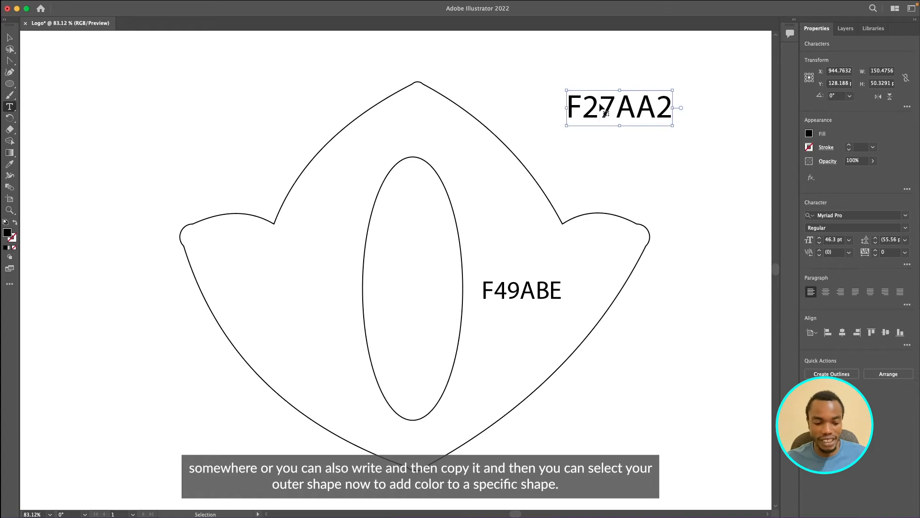
{"action": "double_click", "coordinate": [600, 110]}
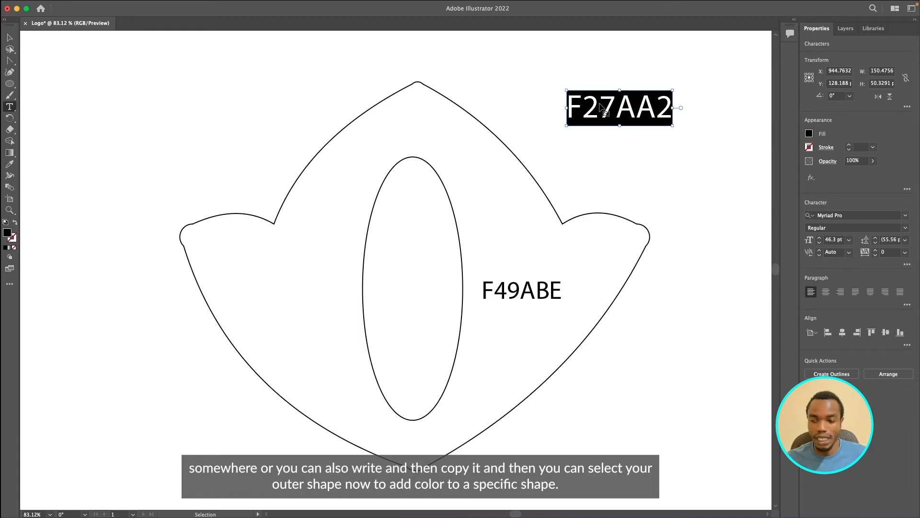
{"action": "left_click", "coordinate": [9, 37]}
{"action": "left_click", "coordinate": [200, 288]}
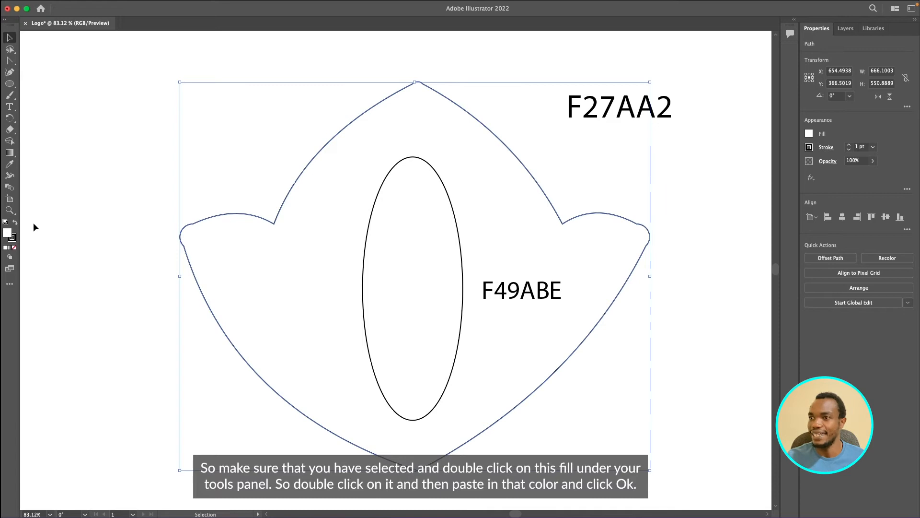
{"action": "double_click", "coordinate": [8, 233]}
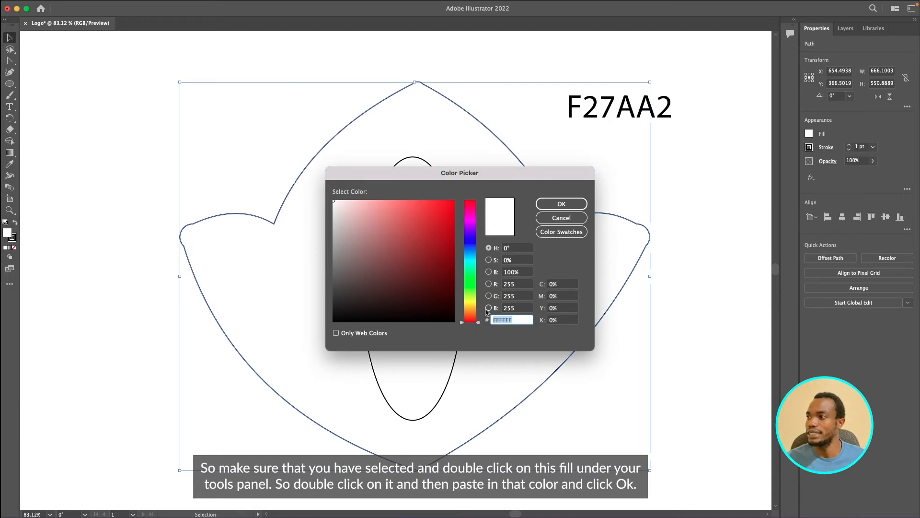
{"action": "type", "text": "F49ABE"}
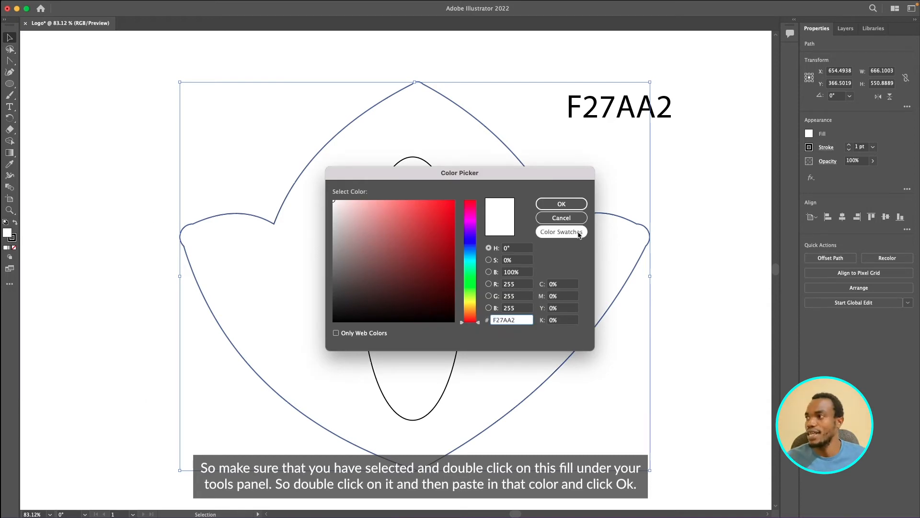
{"action": "left_click", "coordinate": [559, 204]}
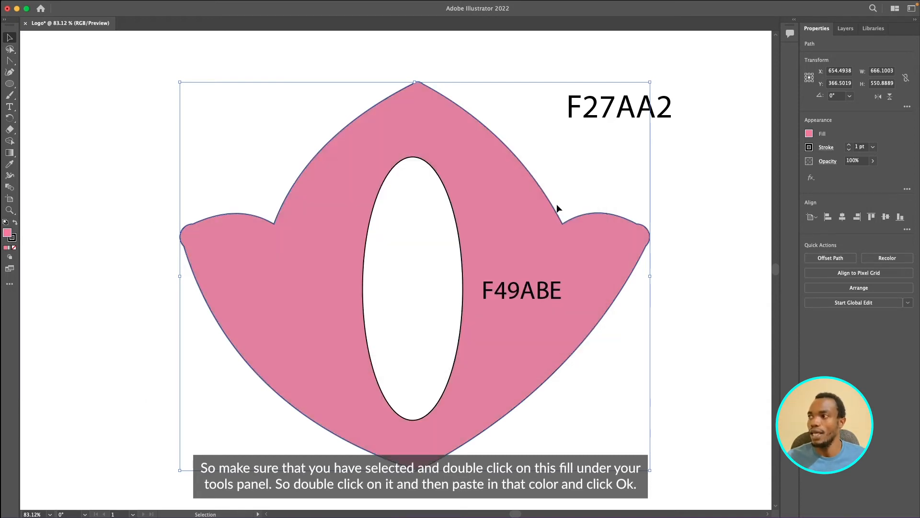
- Try out other hues and shades for the outer shape's fill in the Color Picker
{"action": "double_click", "coordinate": [7, 233]}
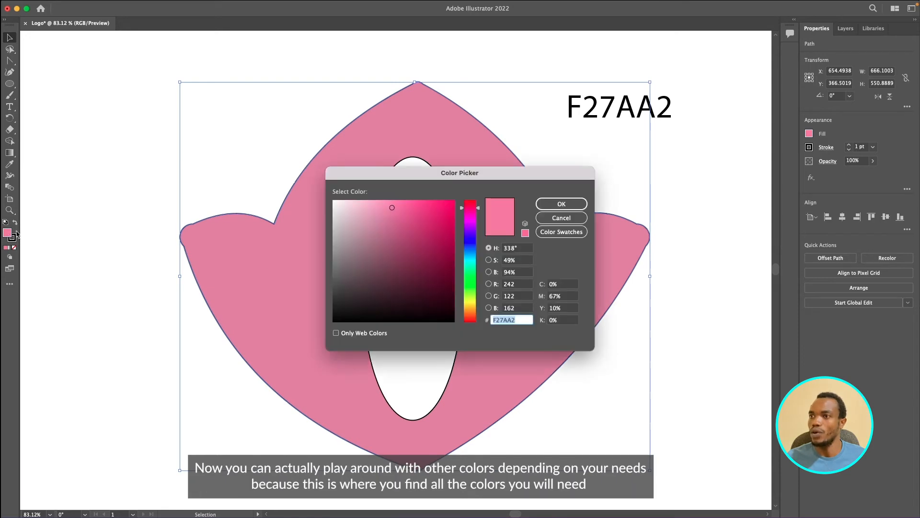
{"action": "left_click_drag", "start_coordinate": [474, 224], "coordinate": [468, 319]}
{"action": "left_click", "coordinate": [423, 217]}
{"action": "left_click", "coordinate": [469, 274]}
{"action": "left_click", "coordinate": [364, 217]}
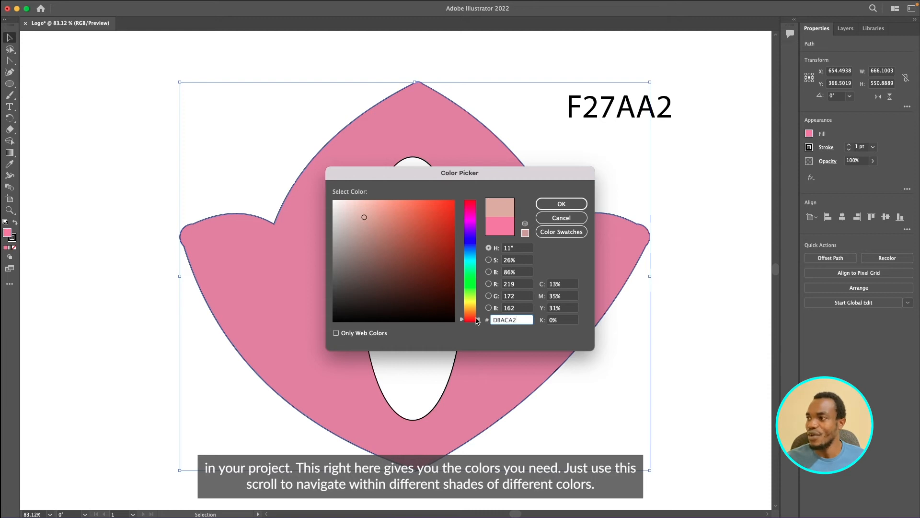
{"action": "mouse_move", "coordinate": [470, 317]}
{"action": "left_mouse_down"}
{"action": "mouse_move", "coordinate": [488, 245]}
{"action": "mouse_move", "coordinate": [470, 310]}
{"action": "mouse_move", "coordinate": [477, 214]}
{"action": "mouse_move", "coordinate": [473, 319]}
{"action": "mouse_move", "coordinate": [473, 266]}
{"action": "mouse_move", "coordinate": [477, 307]}
{"action": "left_mouse_up"}
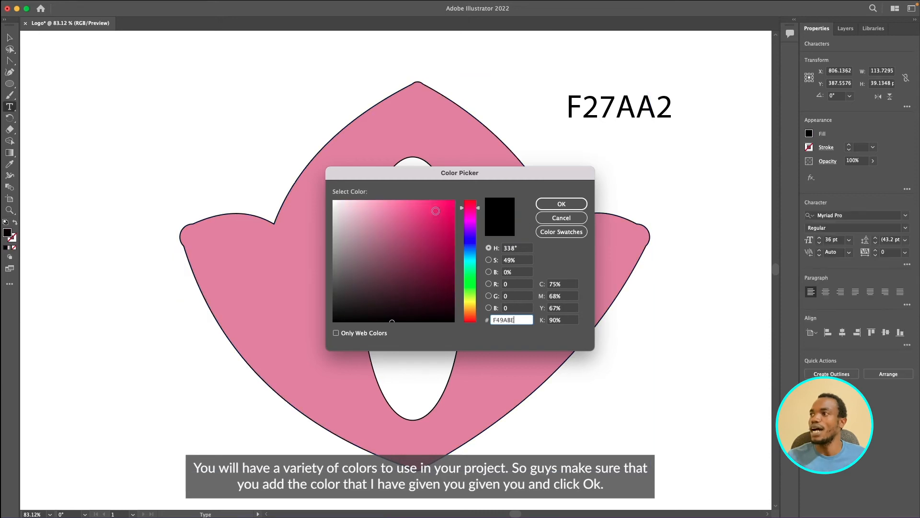
{"action": "left_click", "coordinate": [562, 204]}
{"action": "left_click", "coordinate": [9, 39]}
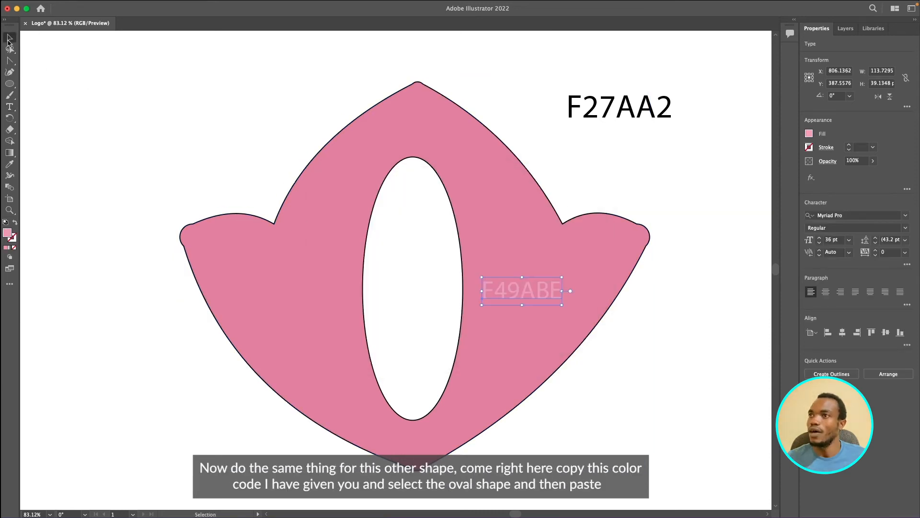
{"action": "key", "text": "super+z"}
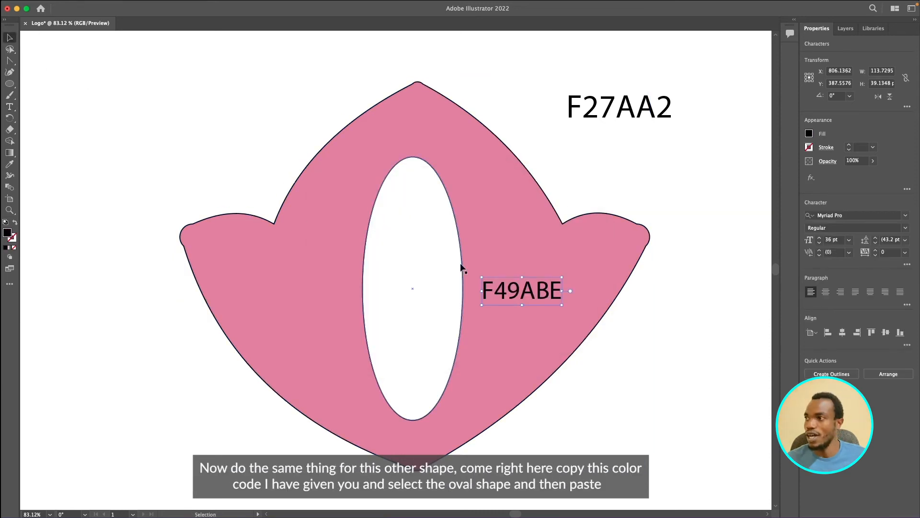
- Copy the color code F49ABE from its text label and apply it as the inner oval's fill
{"action": "double_click", "coordinate": [499, 291]}
{"action": "double_click", "coordinate": [499, 290]}
{"action": "key", "text": "super+c"}
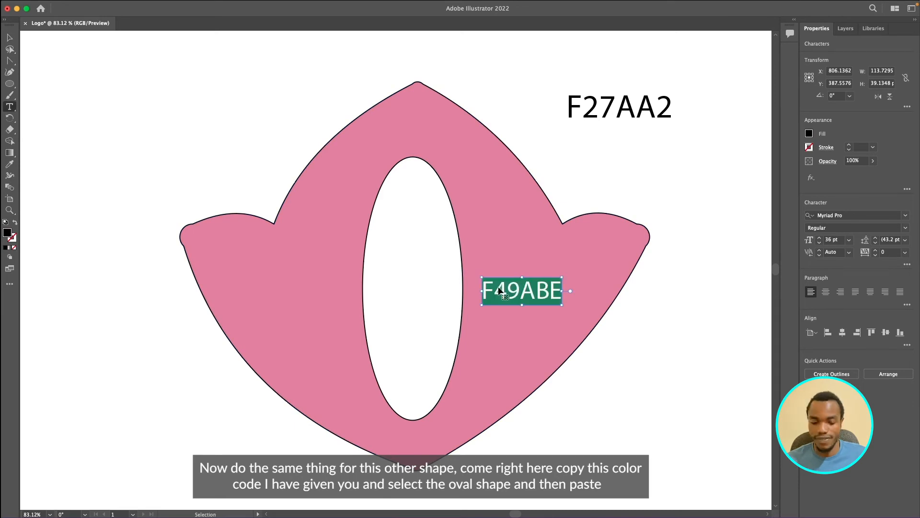
{"action": "left_click", "coordinate": [10, 37]}
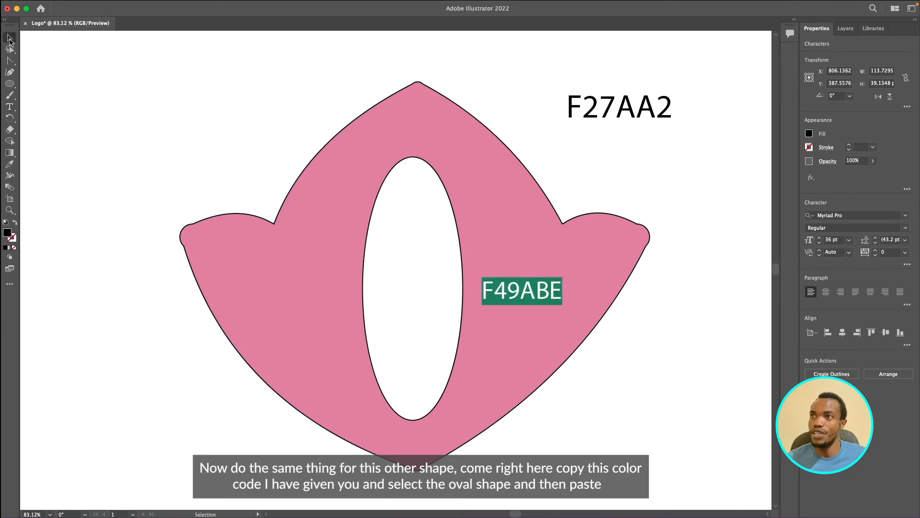
{"action": "left_click", "coordinate": [97, 105]}
{"action": "left_click", "coordinate": [386, 199]}
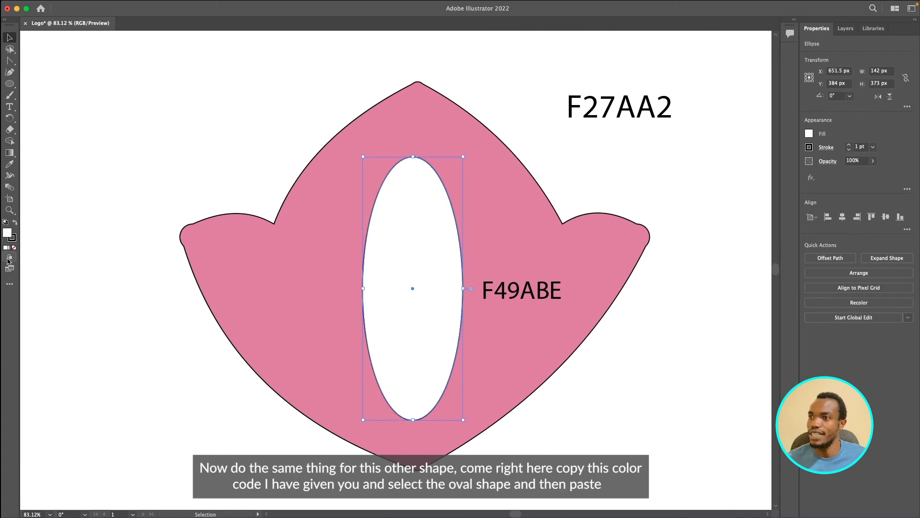
{"action": "double_click", "coordinate": [8, 233]}
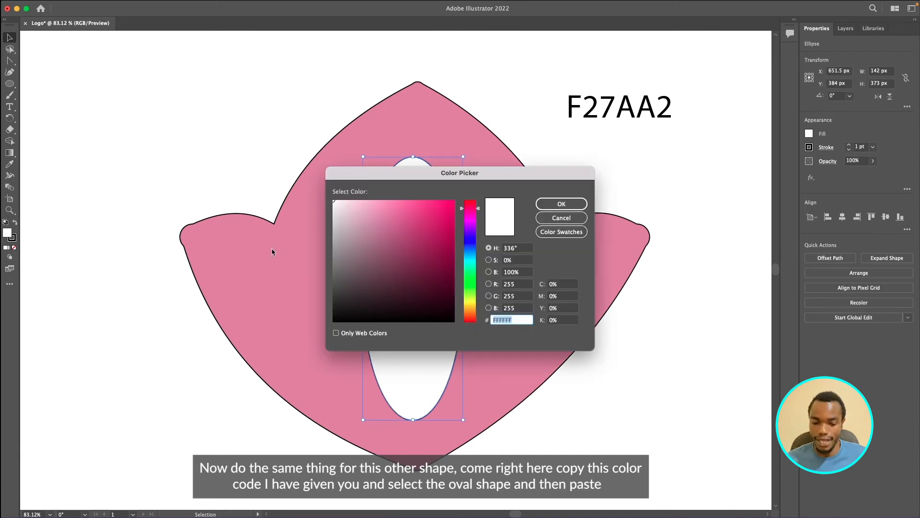
{"action": "key", "text": "super+v"}
{"action": "key", "text": "Return"}
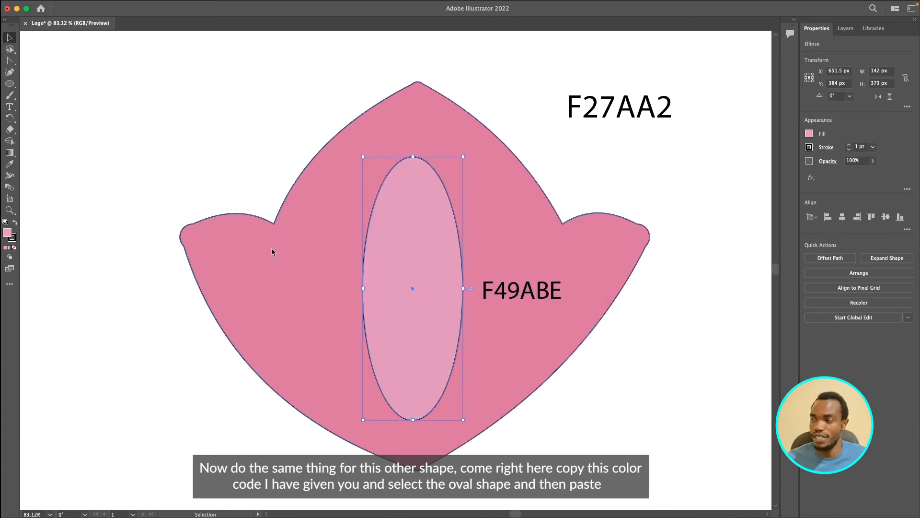
- Move the F49ABE text label off the pink shape onto the empty canvas beside its lower edge
{"action": "left_click", "coordinate": [590, 189]}
{"action": "left_click", "coordinate": [551, 300]}
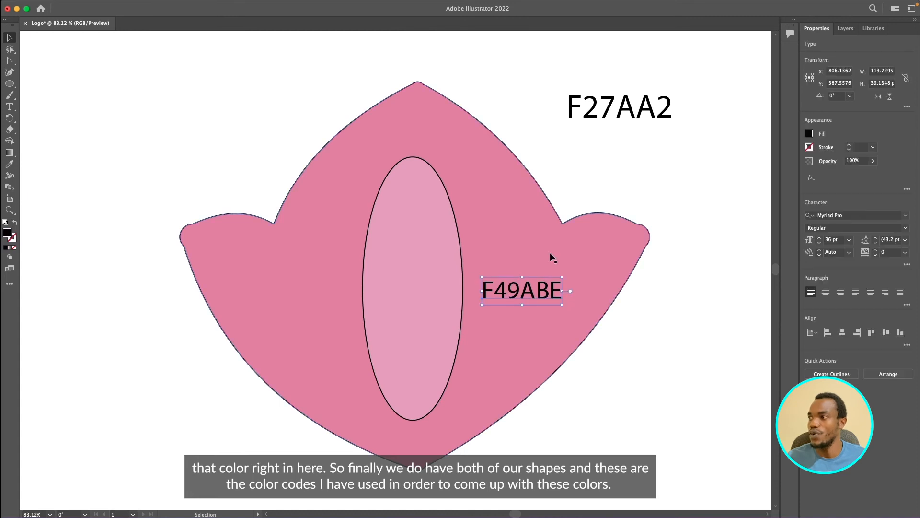
{"action": "left_click_drag", "start_coordinate": [528, 299], "coordinate": [676, 325]}
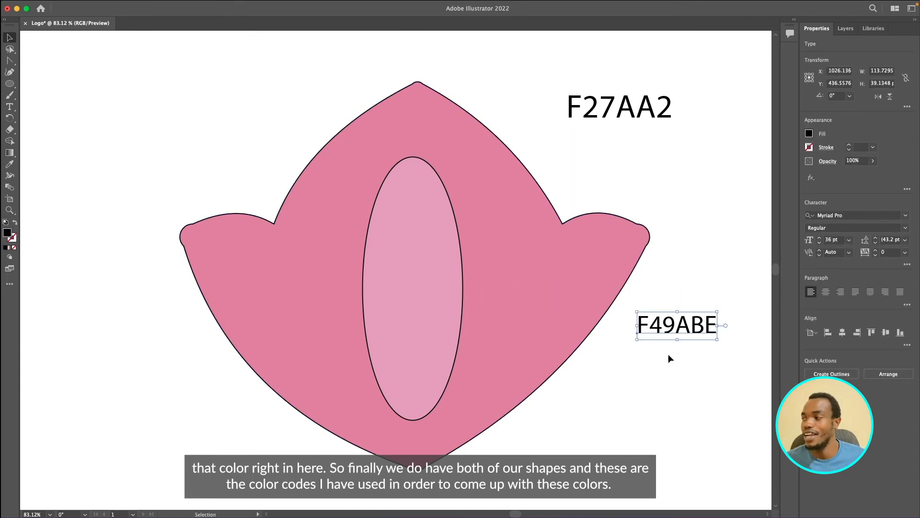
{"action": "left_click", "coordinate": [451, 293]}
{"action": "left_click", "coordinate": [518, 291]}
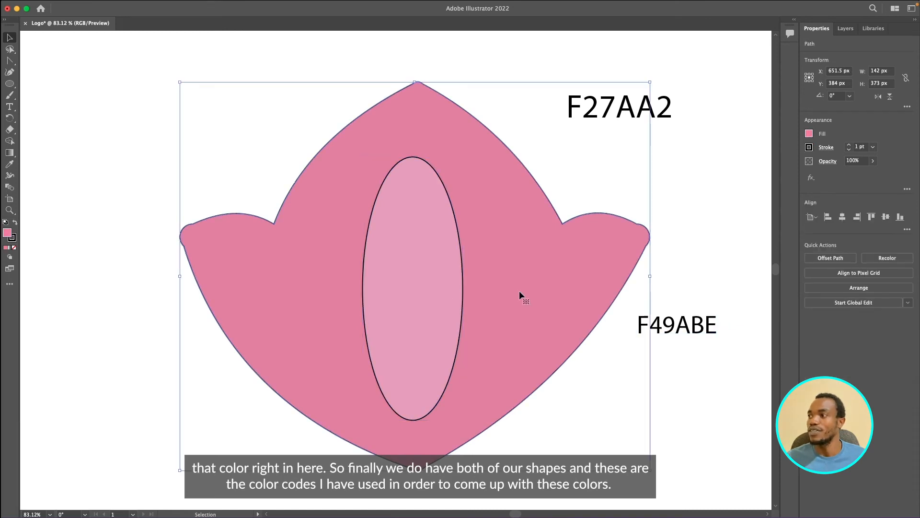
{"action": "left_click", "coordinate": [669, 378]}
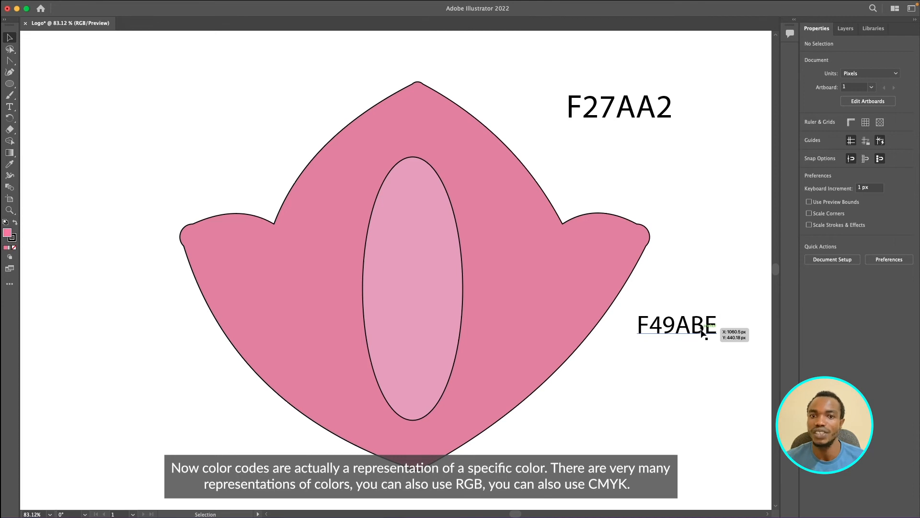
- View the fill swatches of the inner oval, leaving its color as it is
{"action": "left_click", "coordinate": [455, 279]}
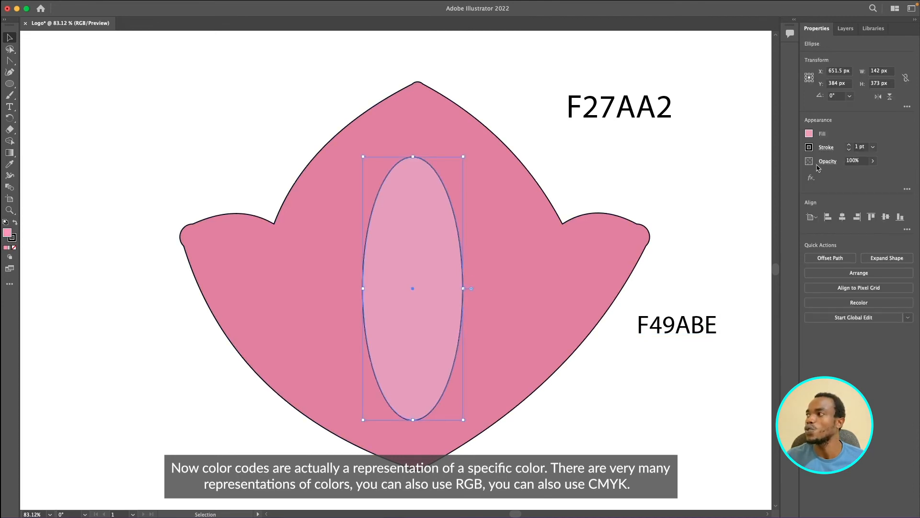
{"action": "left_click", "coordinate": [810, 135]}
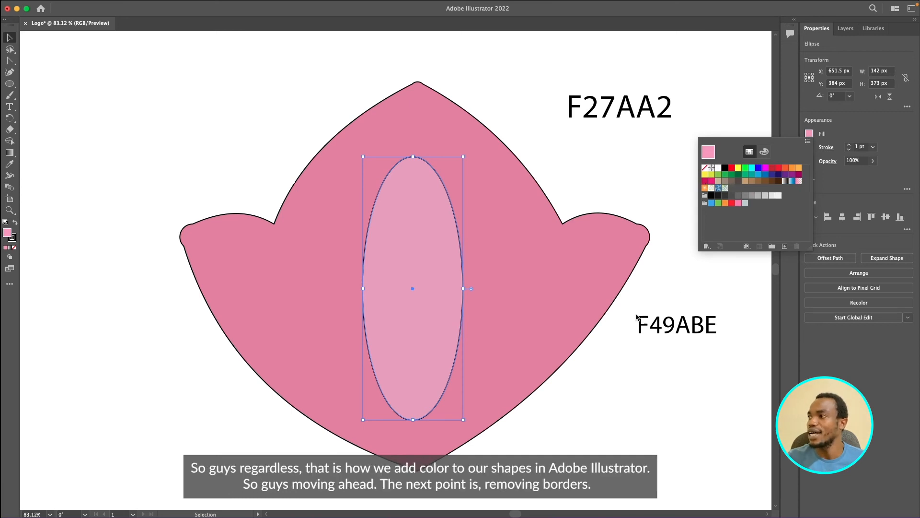
{"action": "left_click", "coordinate": [655, 292]}
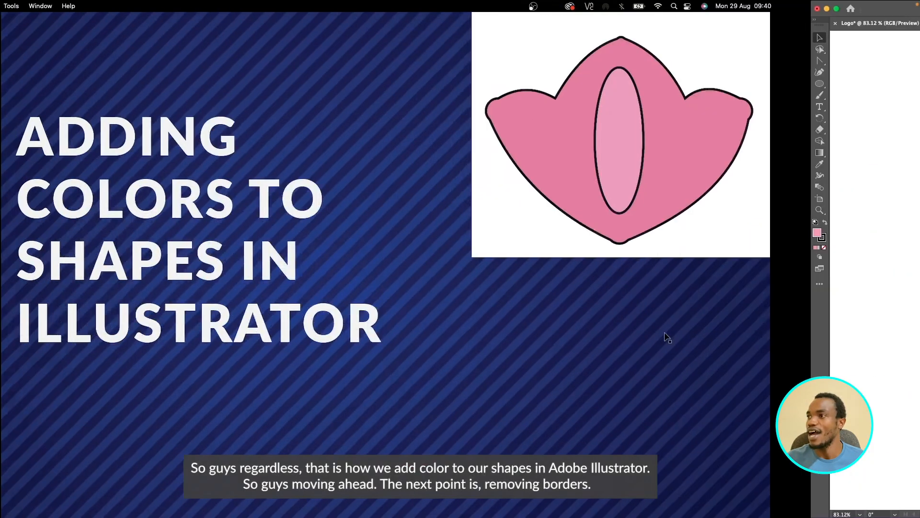
{"action": "key", "text": "Right"}
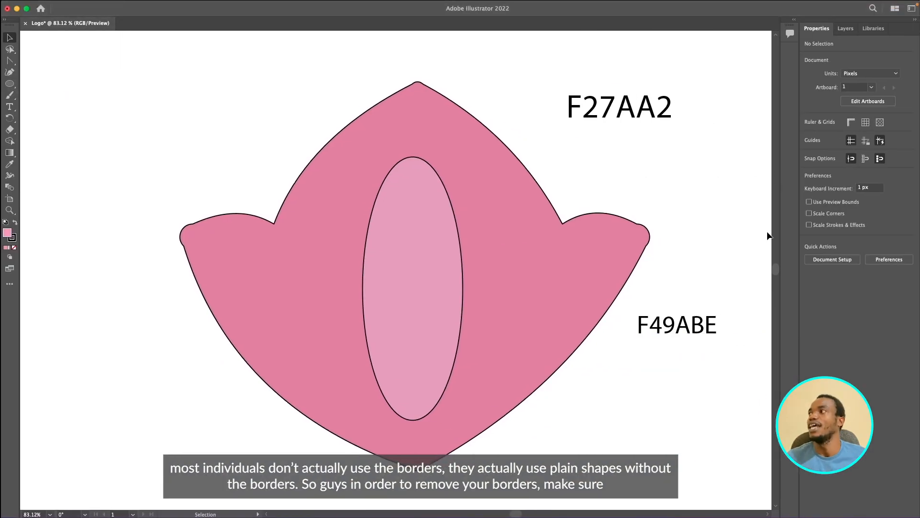
- Delete both color code labels, F49ABE and F27AA2, from the artboard
{"action": "left_click", "coordinate": [673, 307]}
{"action": "key", "text": "Delete"}
{"action": "left_click", "coordinate": [583, 83]}
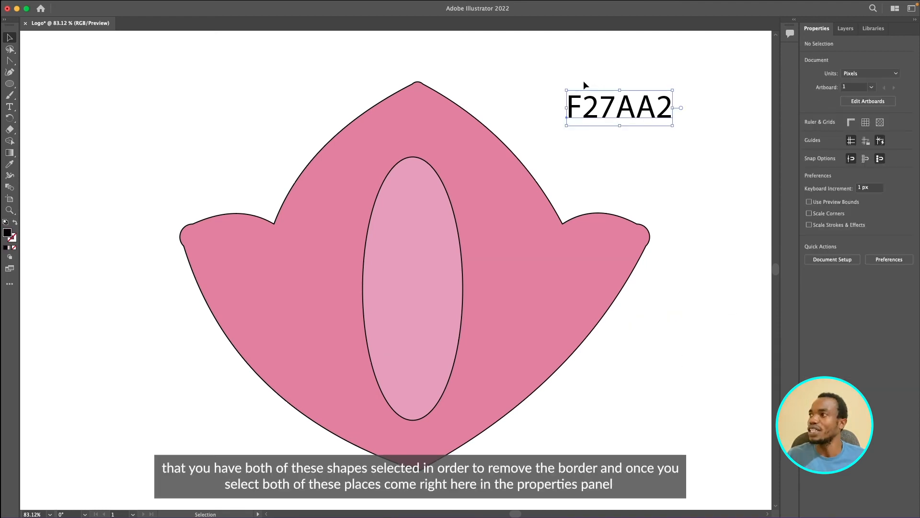
{"action": "key", "text": "Delete"}
- Set the stroke of both the outer shape and the inner oval to None
{"action": "left_click_drag", "start_coordinate": [309, 84], "coordinate": [555, 289]}
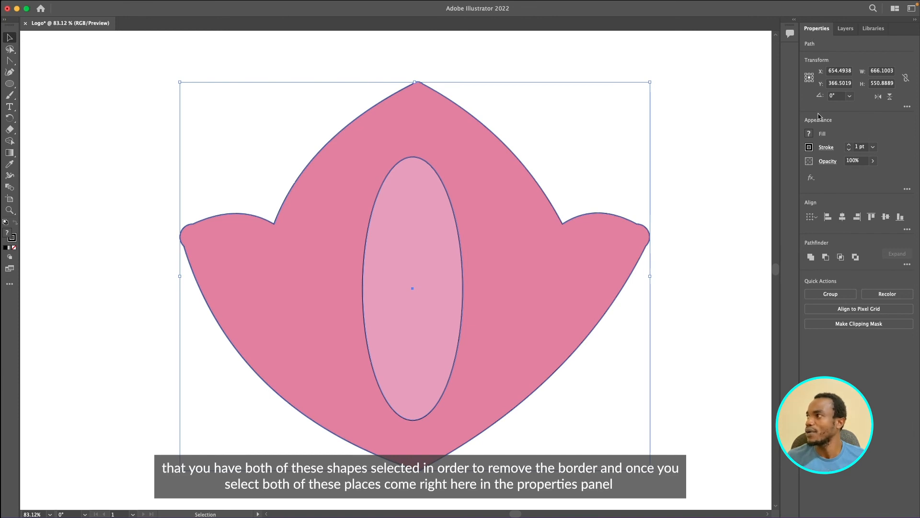
{"action": "left_click", "coordinate": [810, 148]}
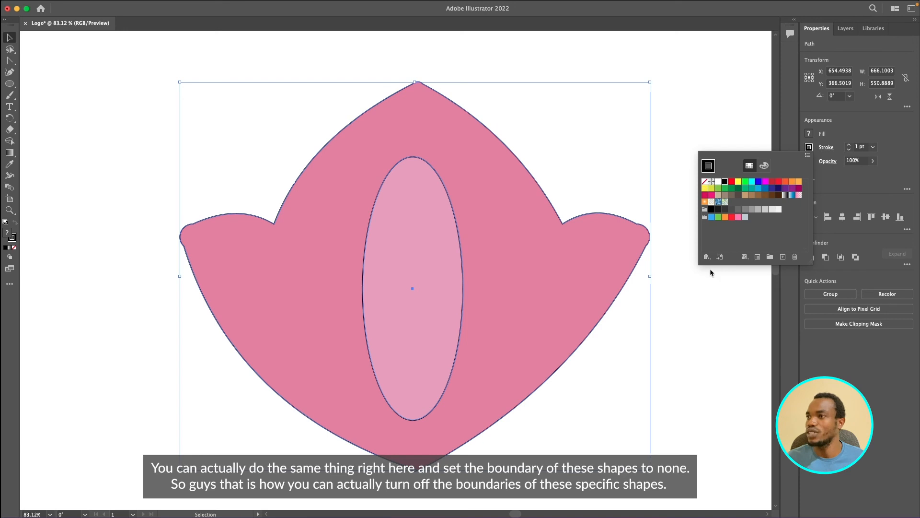
{"action": "left_click", "coordinate": [704, 181]}
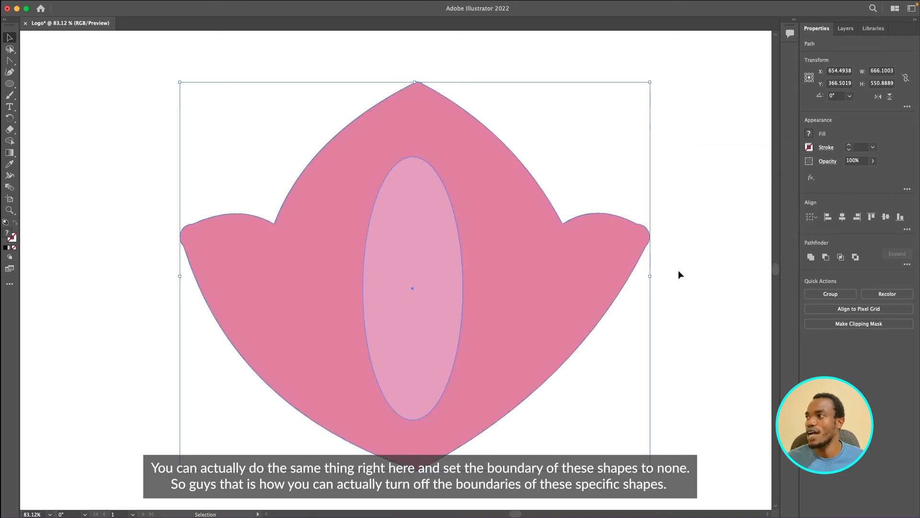